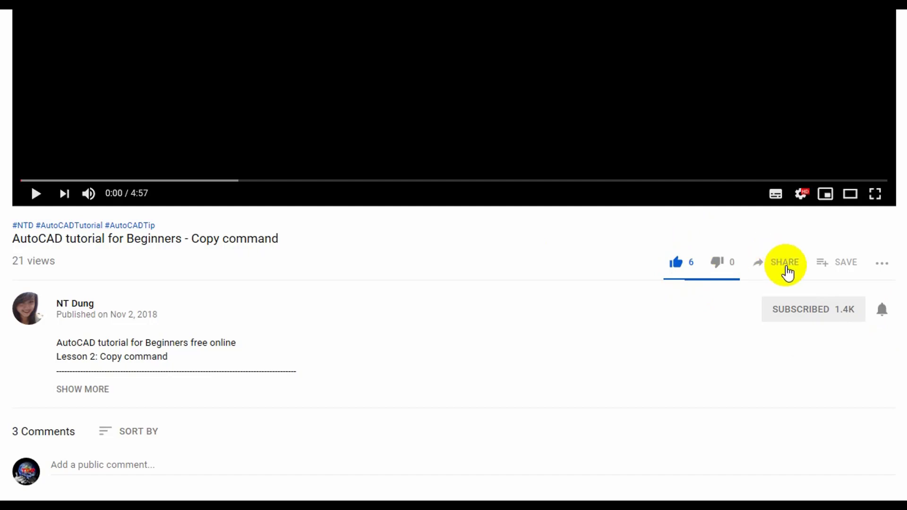
pyautogui.click(792, 263)
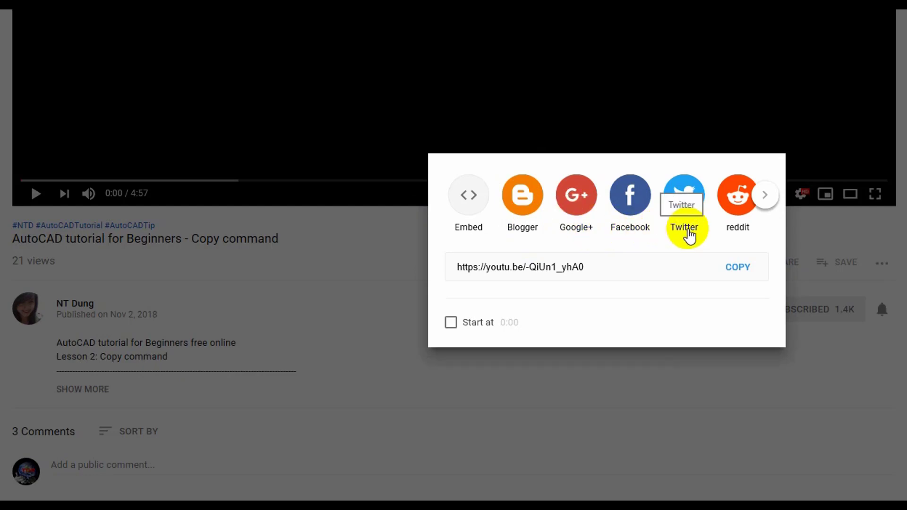
pyautogui.click(740, 375)
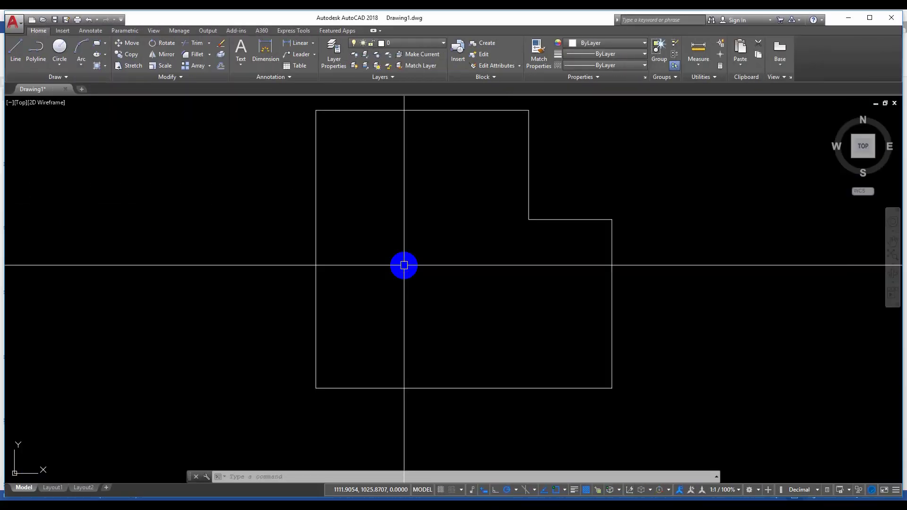
pyautogui.moveTo(404, 266); pyautogui.dragTo(421, 268, button='middle')
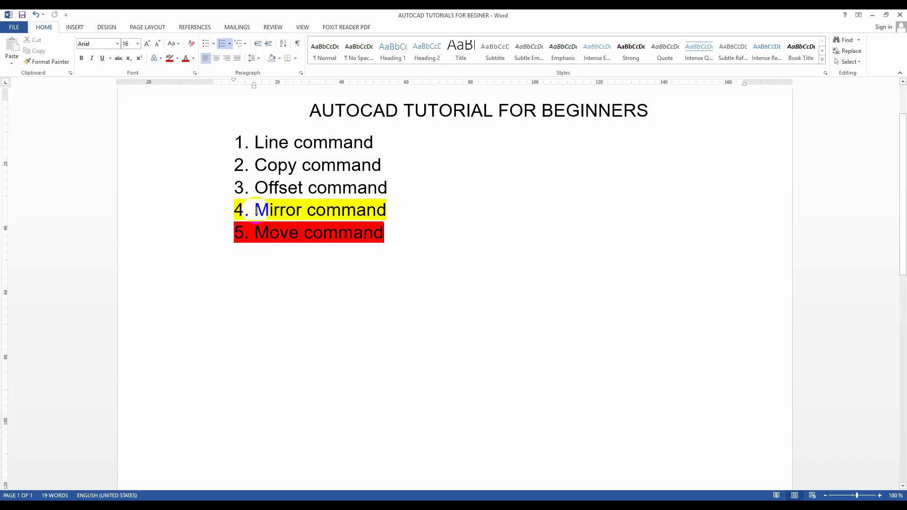
pyautogui.click(256, 210)
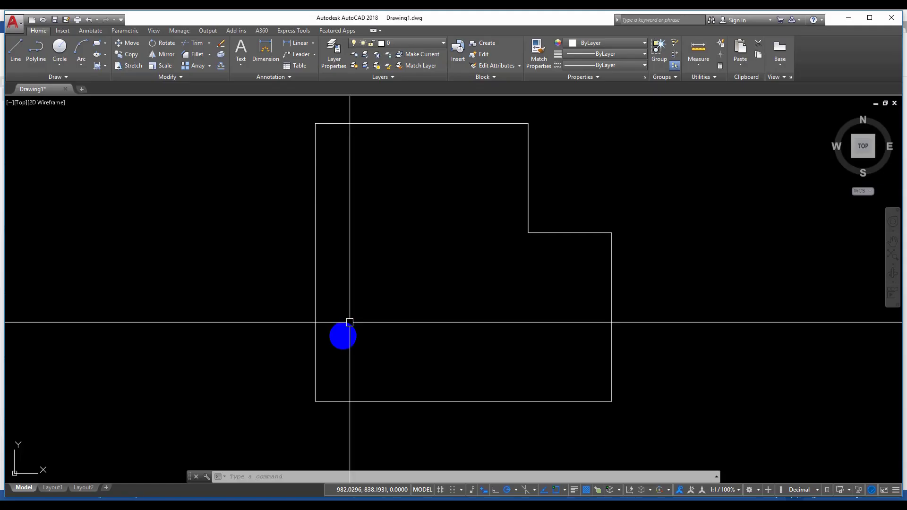
pyautogui.moveTo(391, 252)
pyautogui.mouseDown(button='middle')
pyautogui.moveTo(384, 261)
pyautogui.moveTo(359, 257)
pyautogui.mouseUp(button='middle')
pyautogui.moveTo(424, 287); pyautogui.dragTo(436, 281, button='middle')
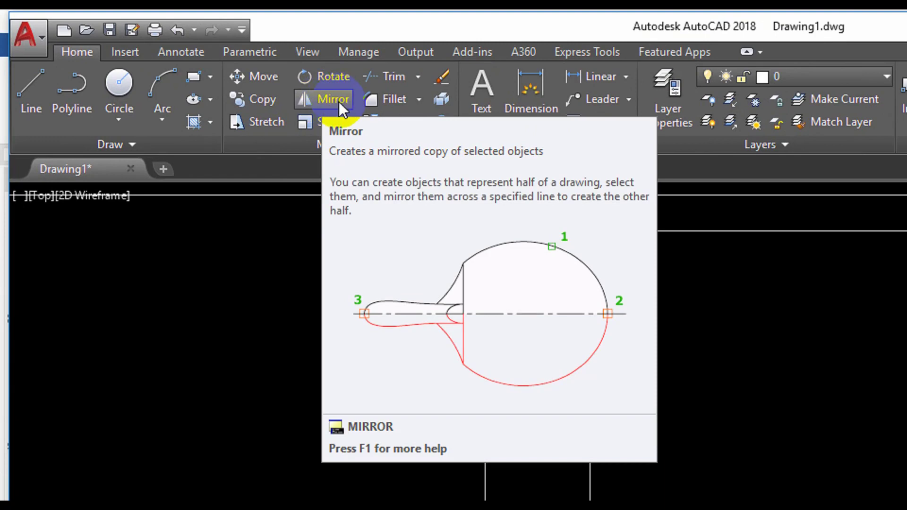
pyautogui.click(338, 101)
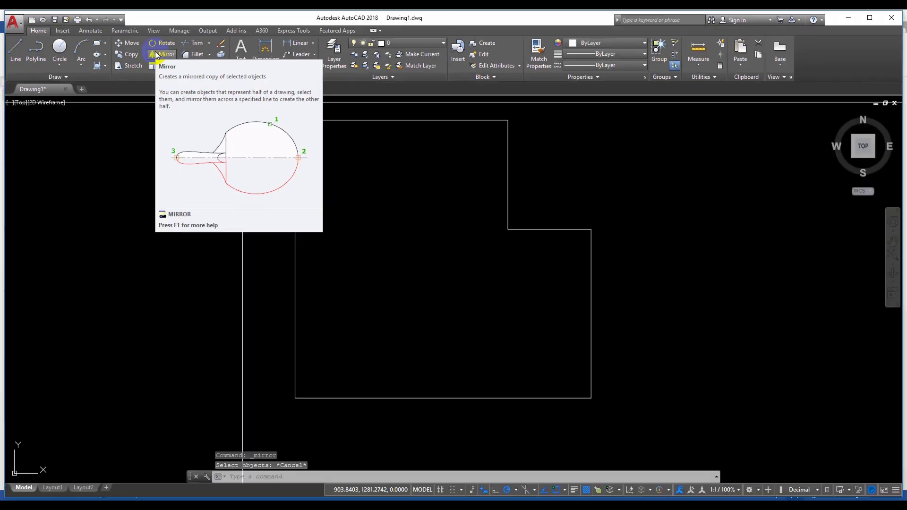
pyautogui.moveTo(445, 273); pyautogui.dragTo(437, 278, button='middle')
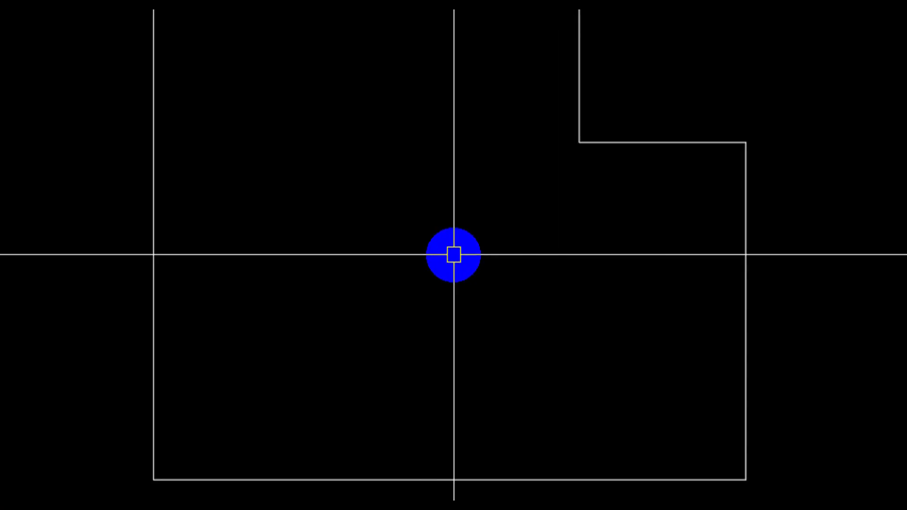
pyautogui.write('mi')
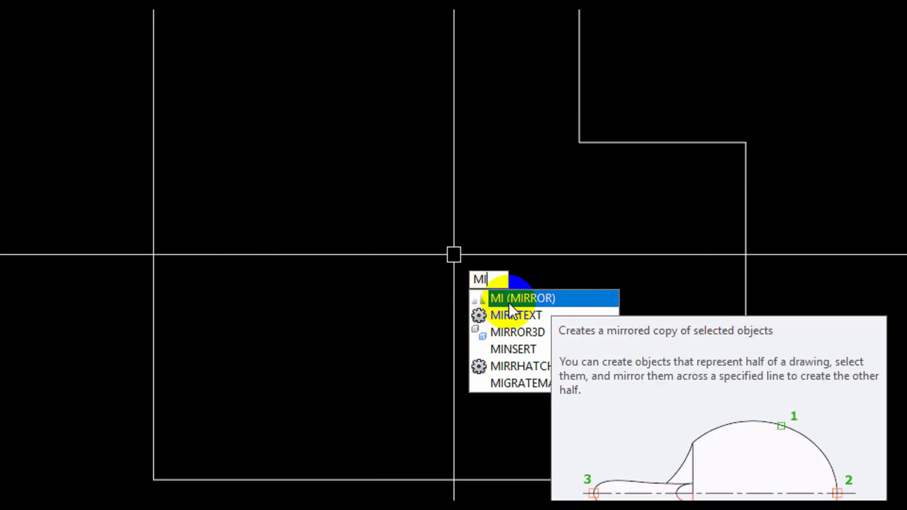
pyautogui.click(540, 299)
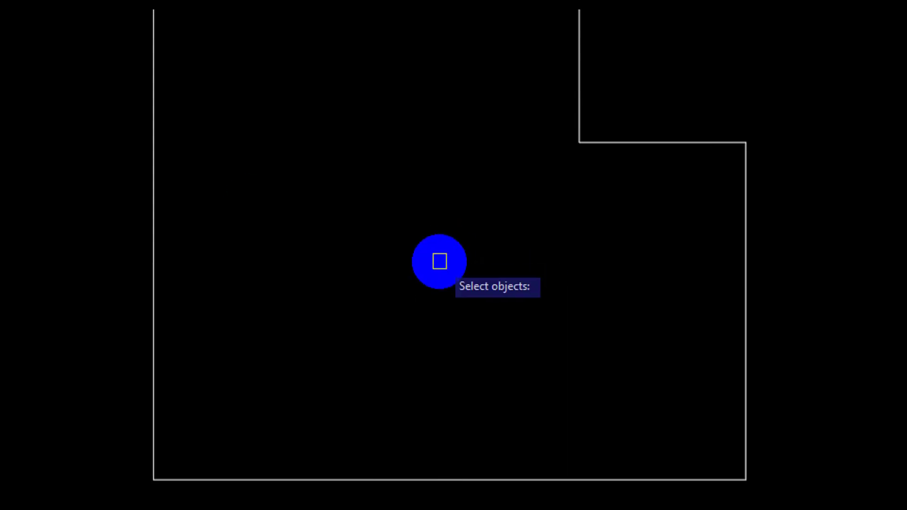
pyautogui.press('Escape')
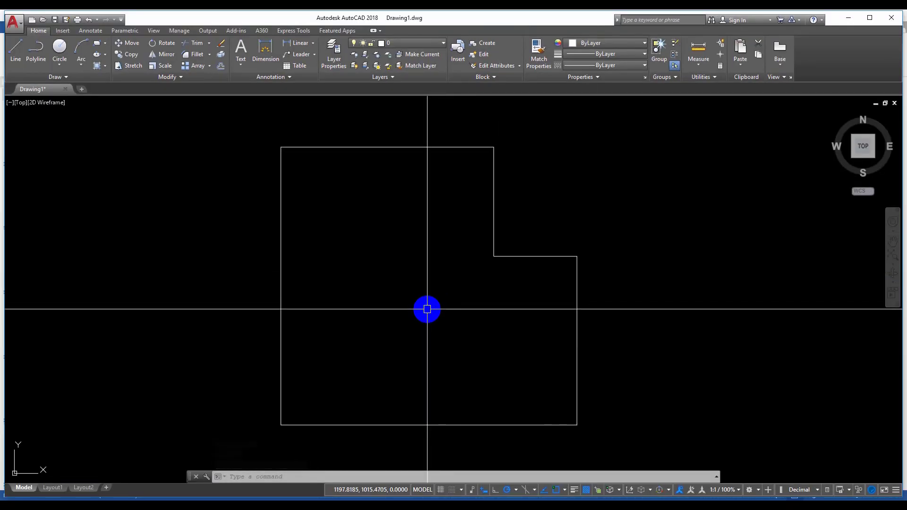
pyautogui.scroll(-1, 443, 312)
pyautogui.scroll(-1, 444, 313)
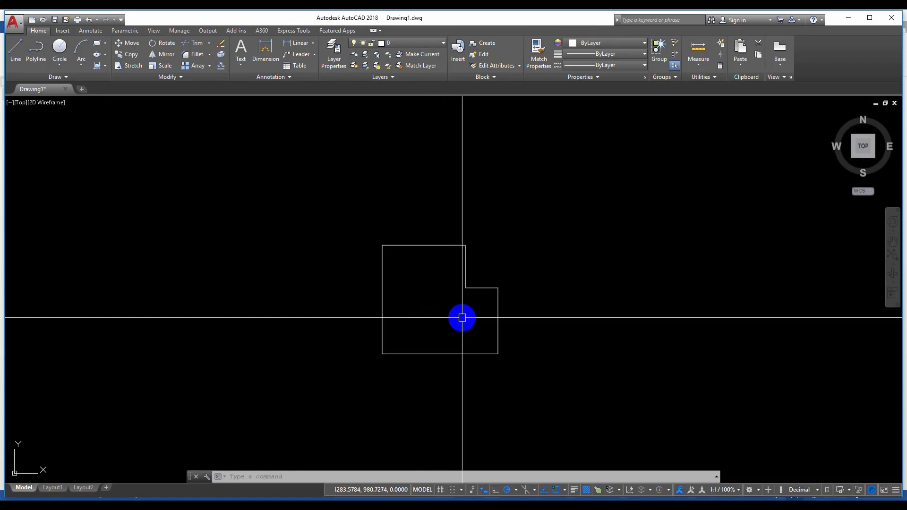
pyautogui.scroll(2, 443, 317)
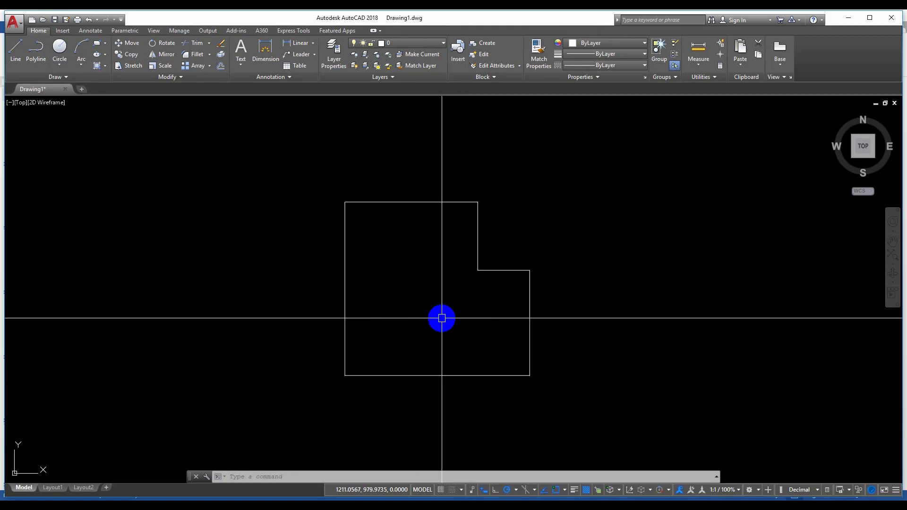
pyautogui.scroll(2, 496, 298)
pyautogui.click(662, 348)
pyautogui.click(356, 231)
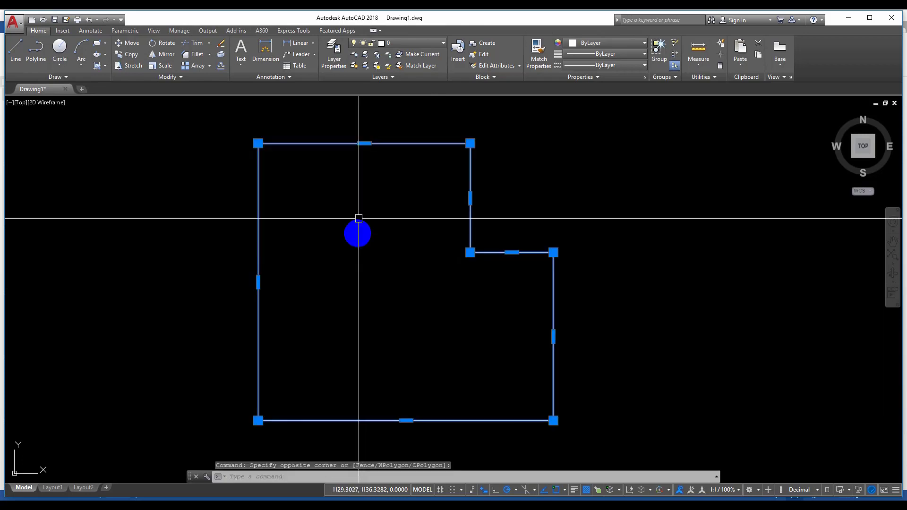
pyautogui.scroll(-4, 402, 225)
pyautogui.moveTo(451, 305); pyautogui.dragTo(439, 357, button='middle')
pyautogui.scroll(2, 431, 356)
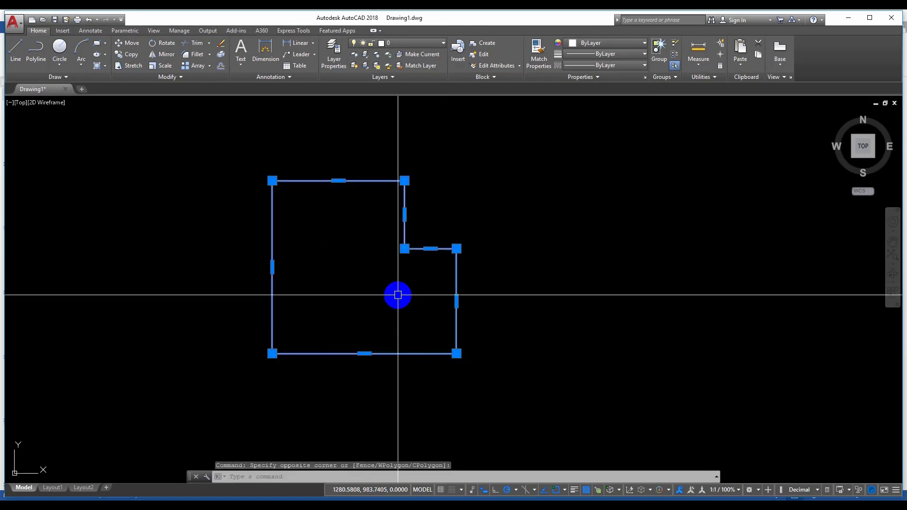
pyautogui.press('Escape')
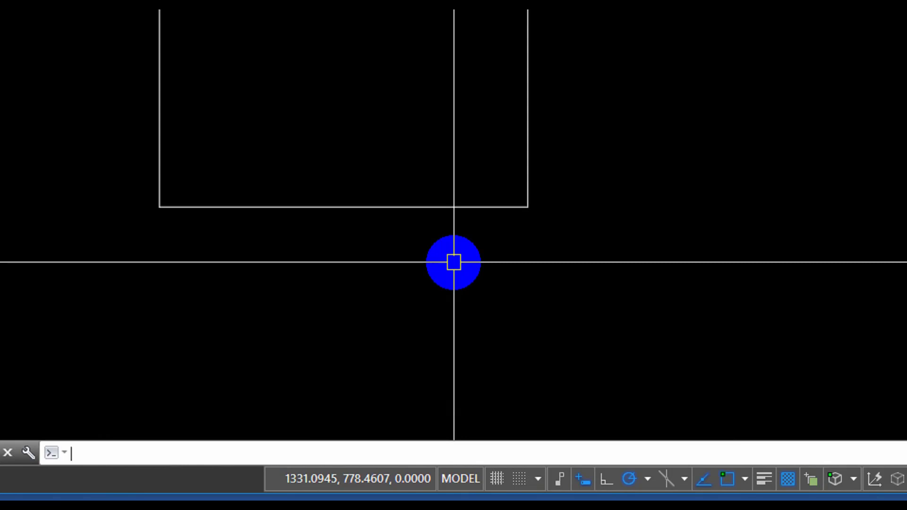
# Mirror the stepped outline across a vertical line just to its right, keeping the source object
pyautogui.write('MI')
pyautogui.press('Return')
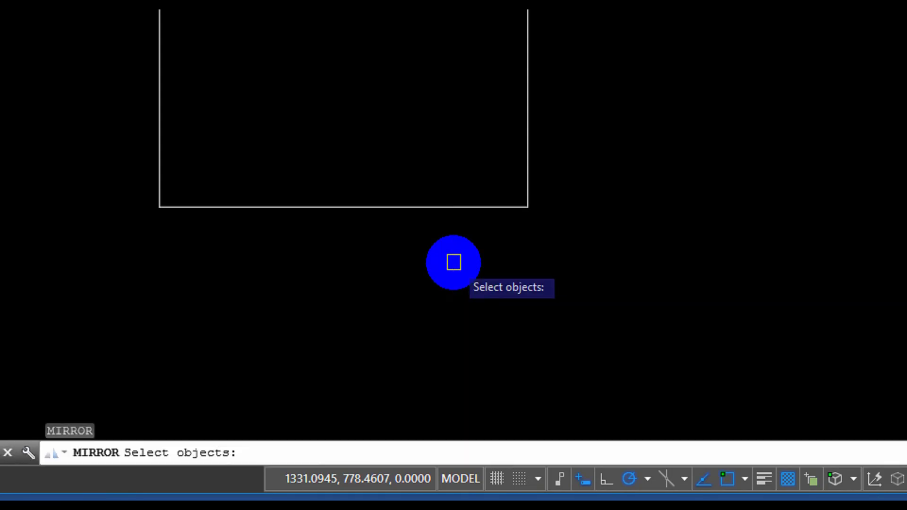
pyautogui.click(491, 375)
pyautogui.click(369, 283)
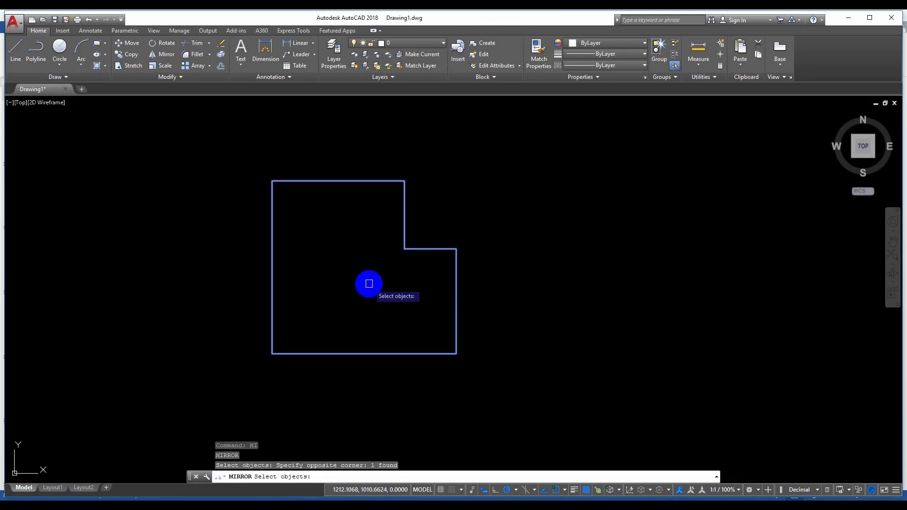
pyautogui.press('Return')
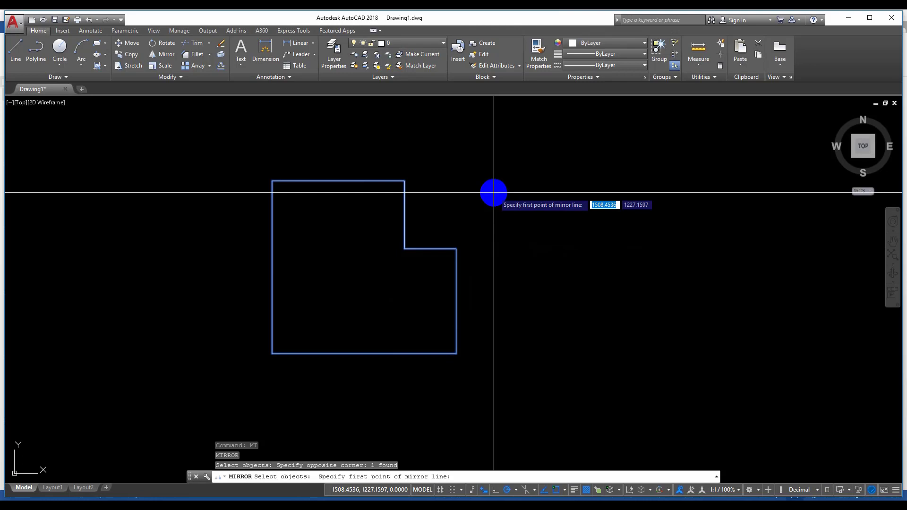
pyautogui.click(501, 180)
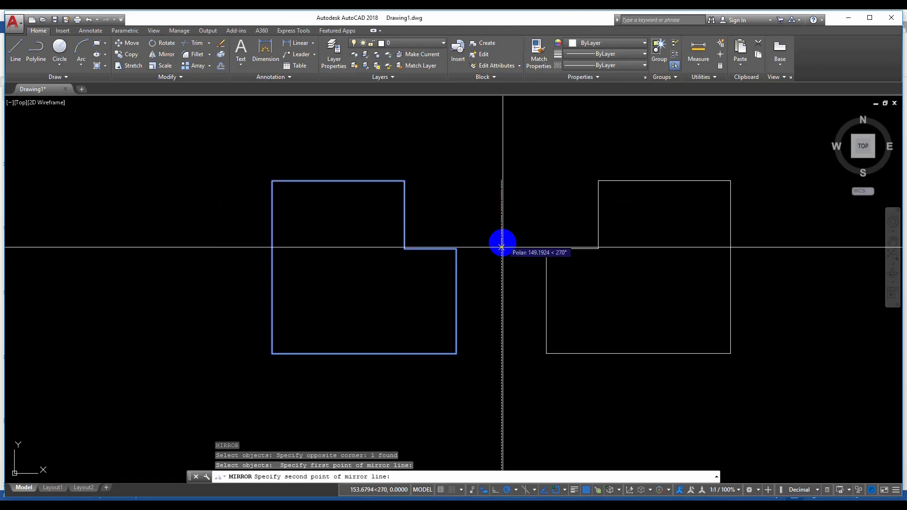
pyautogui.click(502, 405)
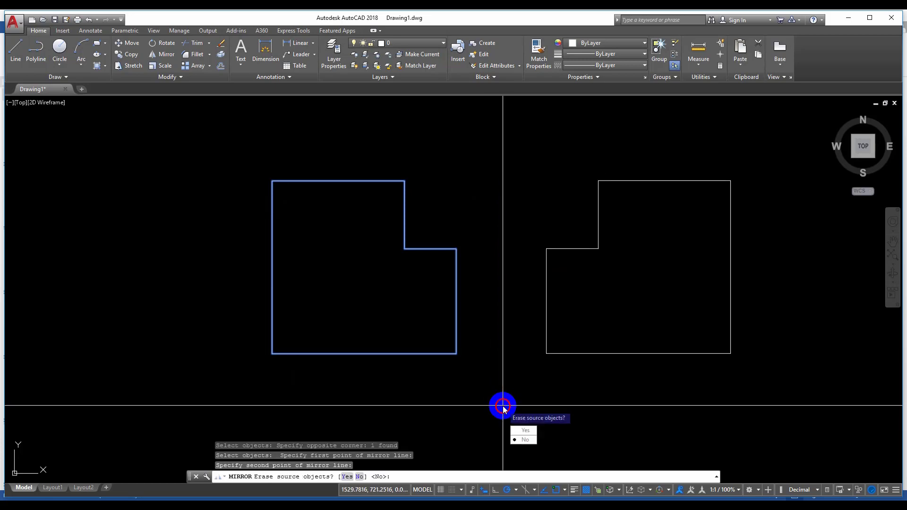
pyautogui.click(525, 440)
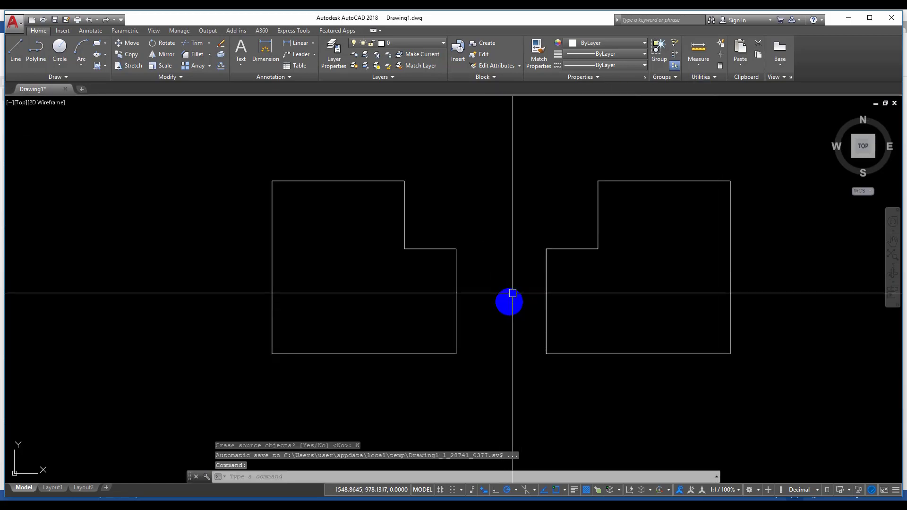
pyautogui.click(443, 162)
pyautogui.click(271, 290)
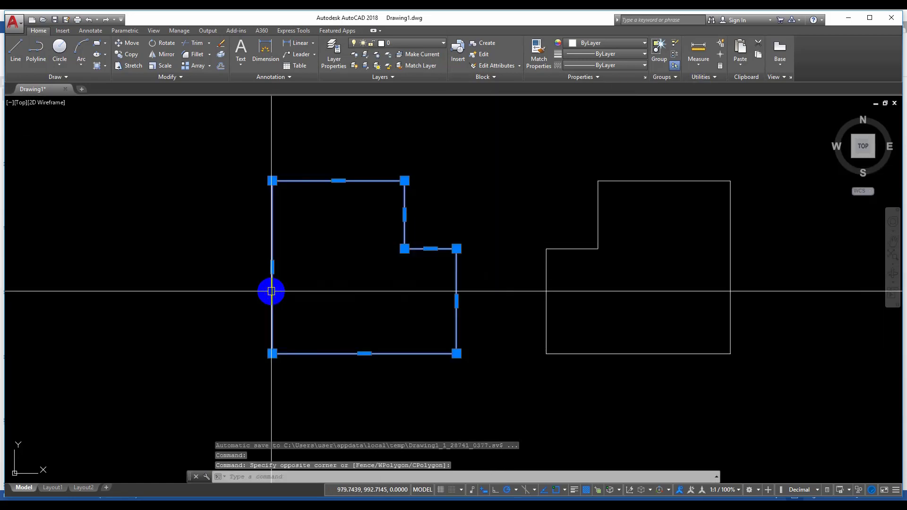
pyautogui.scroll(-3, 378, 265)
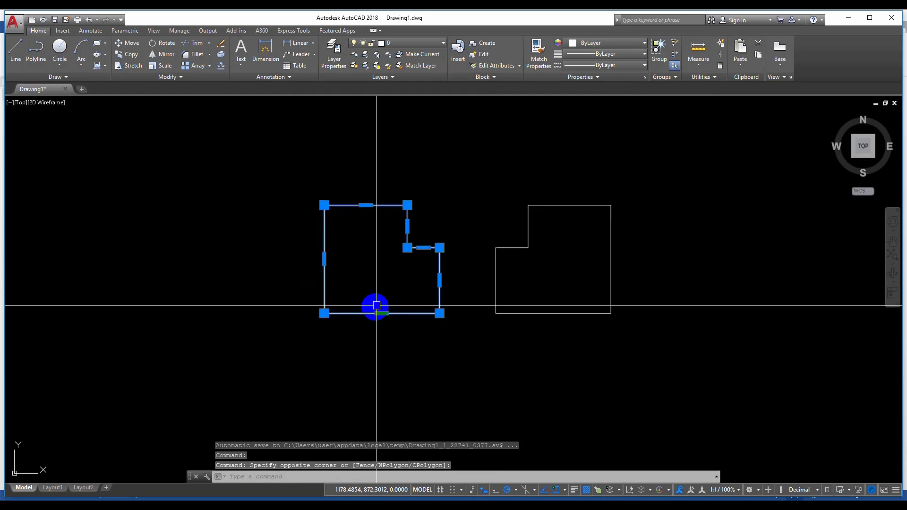
pyautogui.scroll(3, 376, 305)
pyautogui.moveTo(405, 253); pyautogui.dragTo(384, 292, button='middle')
# Clear the selection and undo the last mirror of the stepped outline
pyautogui.press('Escape')
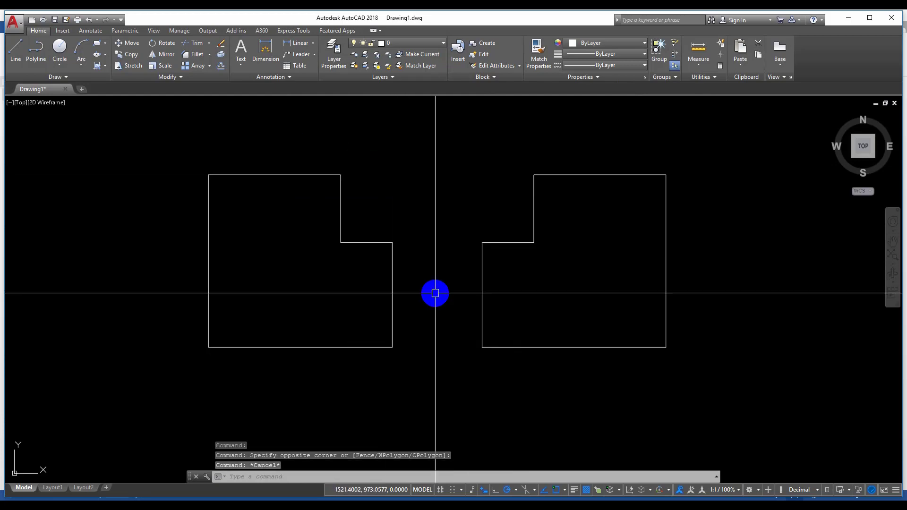
pyautogui.hotkey('ctrl', 'z')
pyautogui.hotkey('ctrl', 'z')
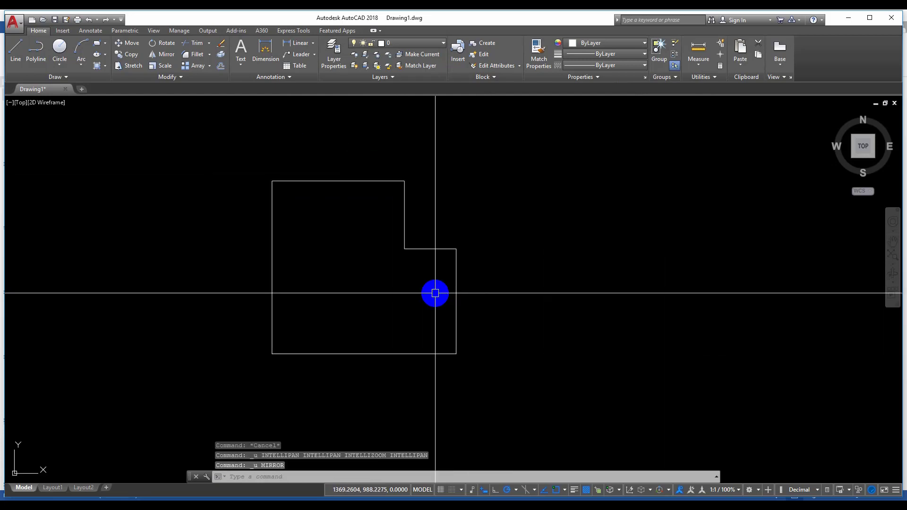
# Mirror the stepped outline across a vertical line just to its right and erase the source object
pyautogui.write('mi')
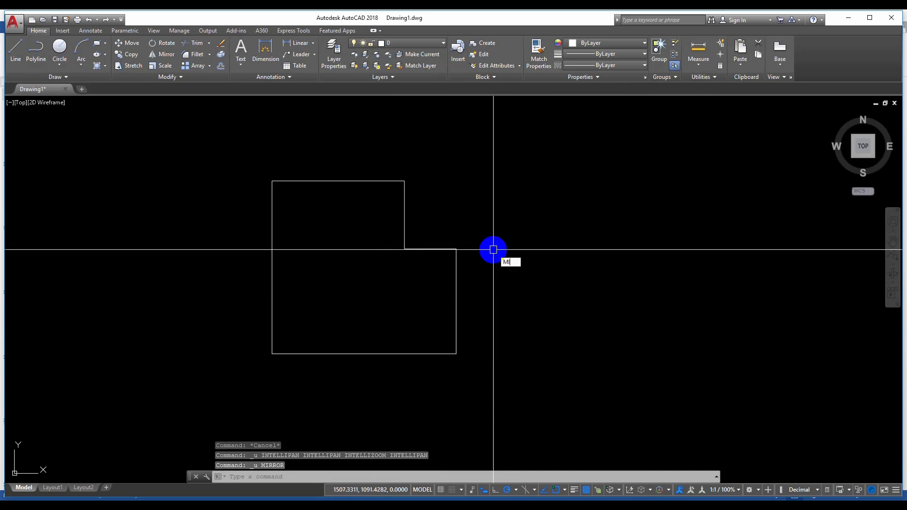
pyautogui.press('Return')
pyautogui.moveTo(510, 204); pyautogui.dragTo(409, 274)
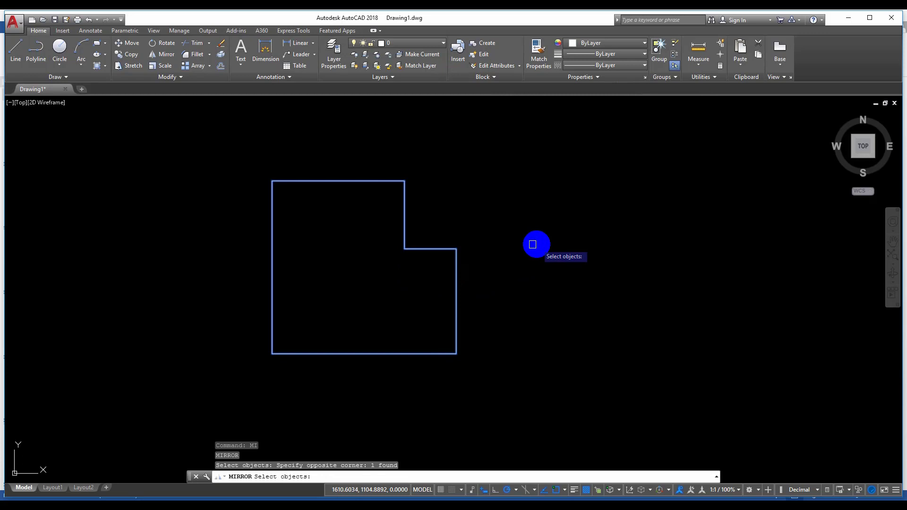
pyautogui.press('Return')
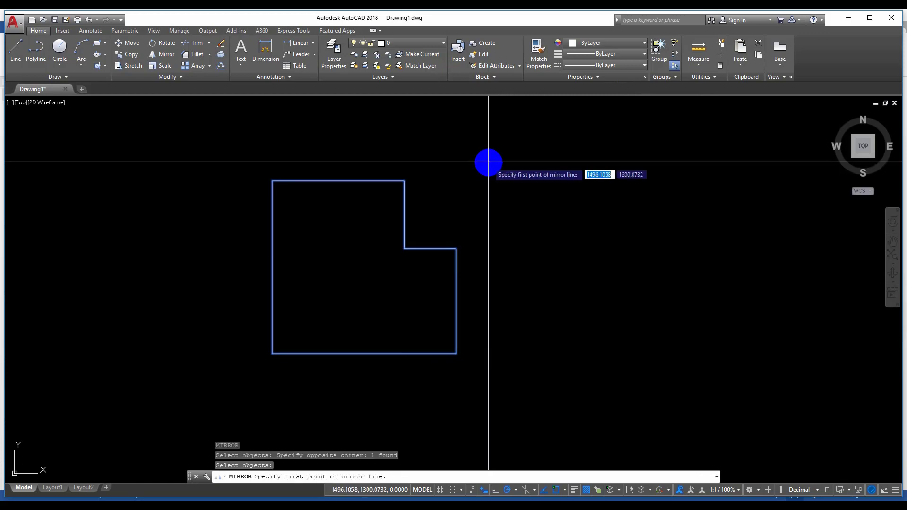
pyautogui.click(488, 162)
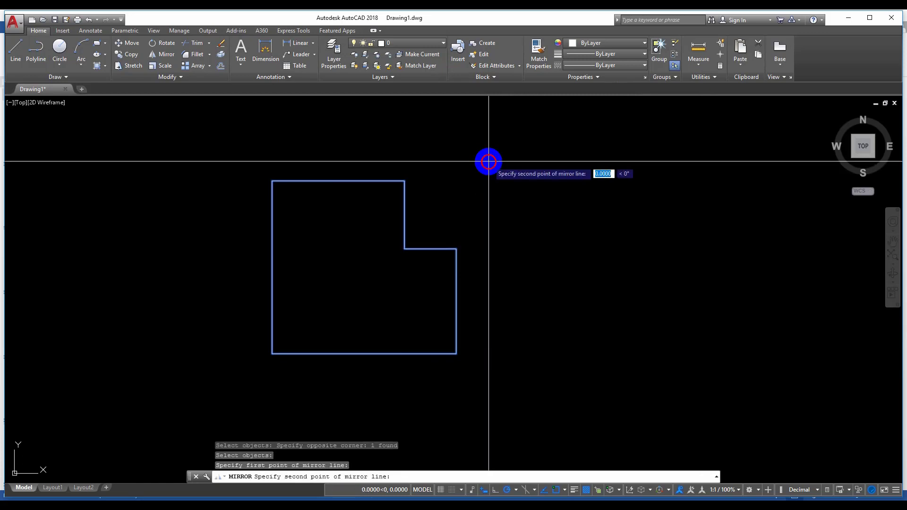
pyautogui.click(488, 371)
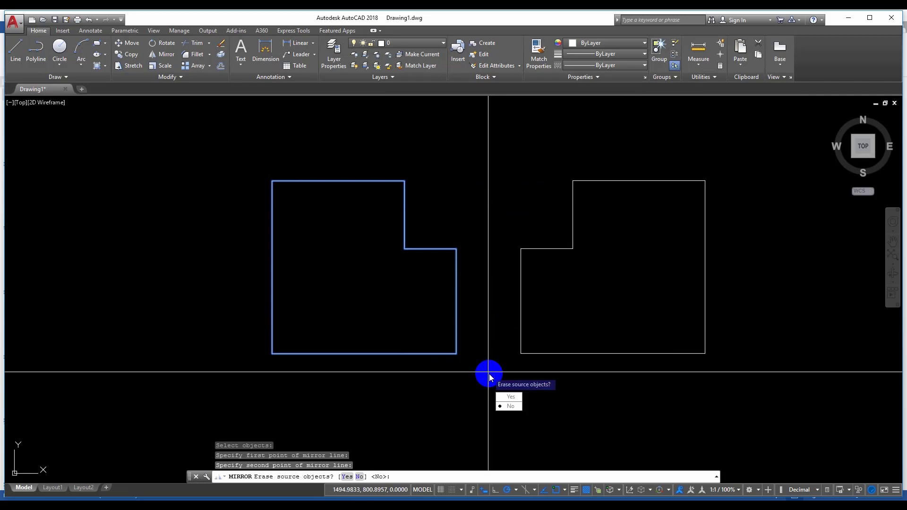
pyautogui.click(510, 397)
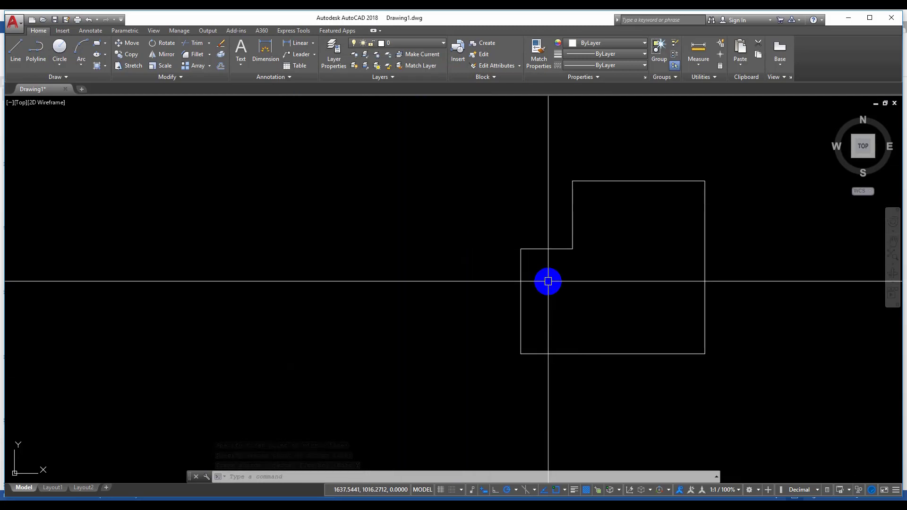
# Mirror the stepped outline upward across its top edge, keeping the source object
pyautogui.moveTo(548, 281); pyautogui.dragTo(352, 287, button='middle')
pyautogui.scroll(-2, 393, 268)
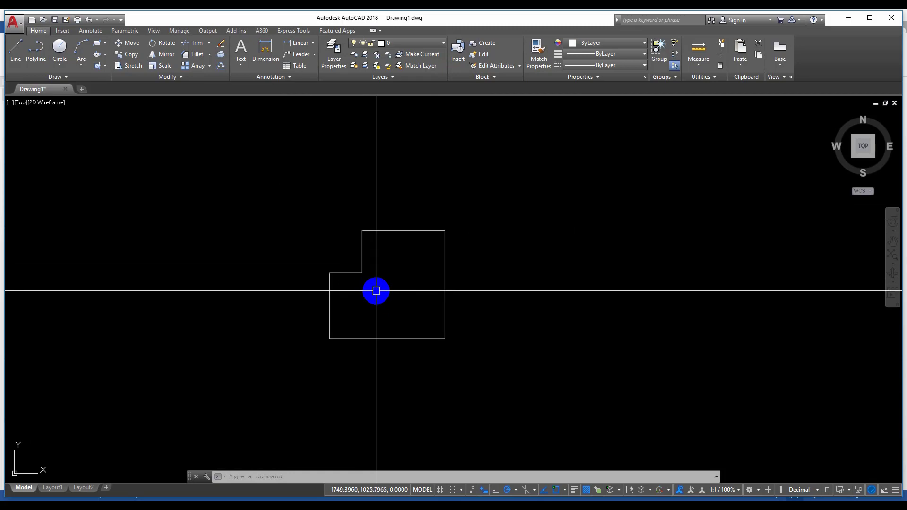
pyautogui.write('MI')
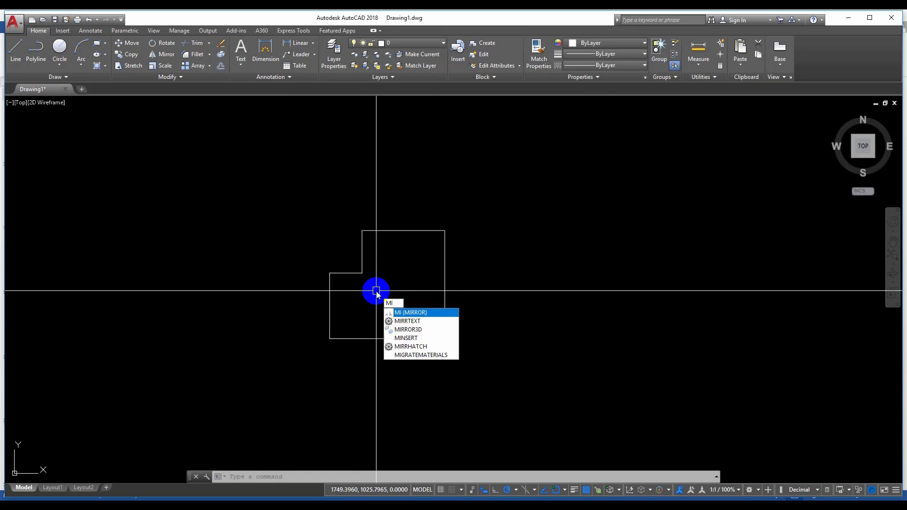
pyautogui.press('Return')
pyautogui.click(552, 289)
pyautogui.click(288, 197)
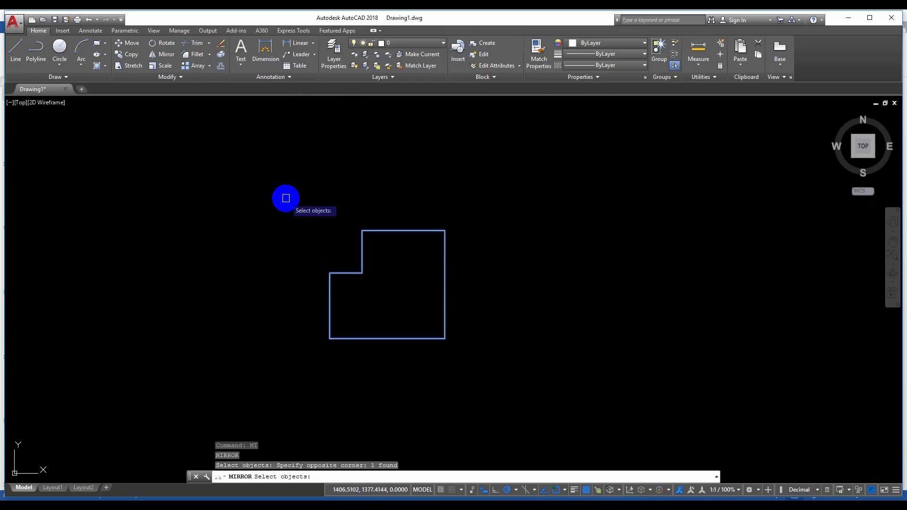
pyautogui.press('Return')
pyautogui.click(362, 230)
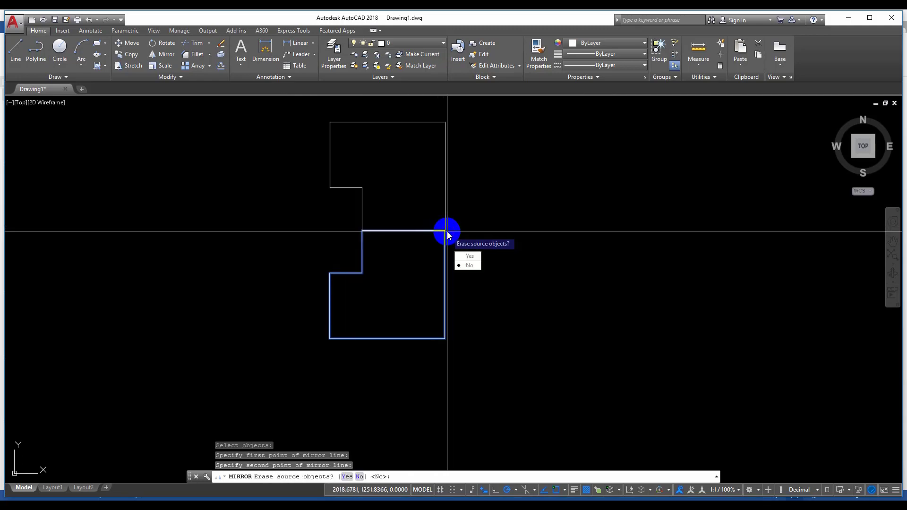
pyautogui.press('Return')
# Mirror both stacked outlines across their shared straight vertical edge on the right, keeping the source objects
pyautogui.scroll(-4, 421, 338)
pyautogui.scroll(2, 428, 318)
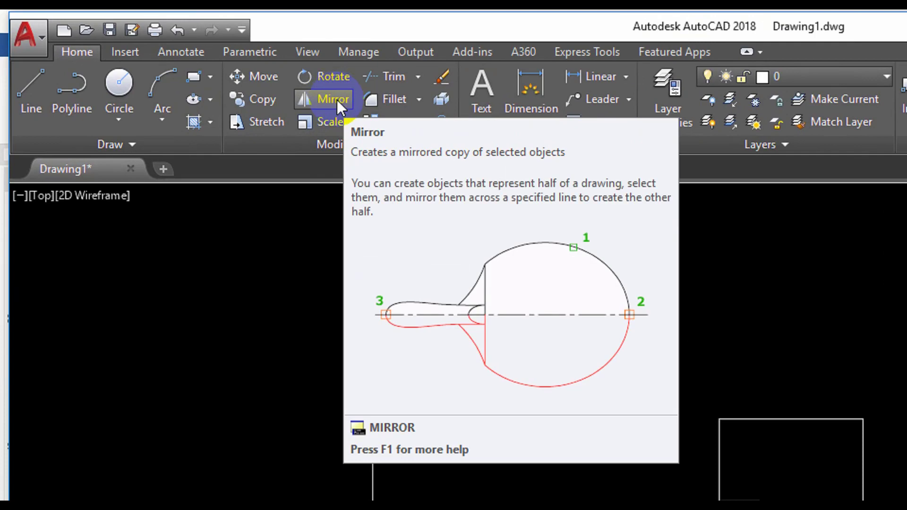
pyautogui.click(336, 100)
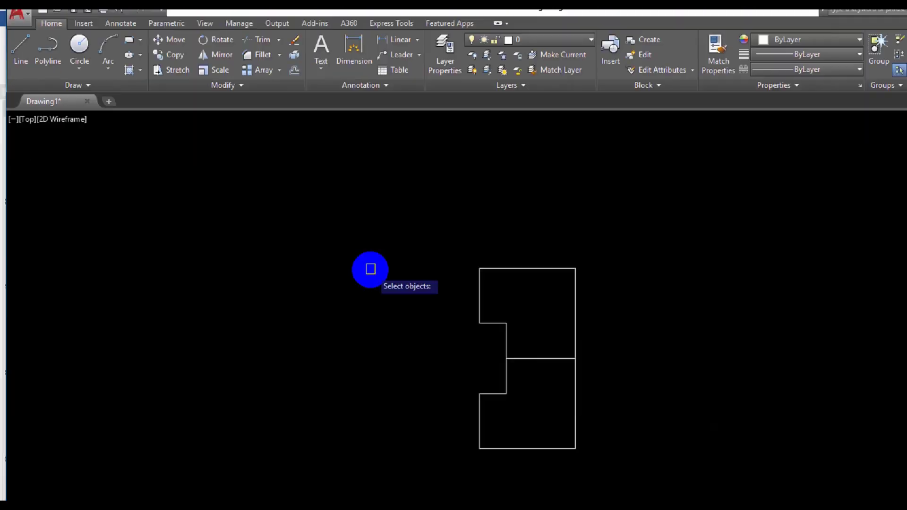
pyautogui.click(618, 245)
pyautogui.click(423, 463)
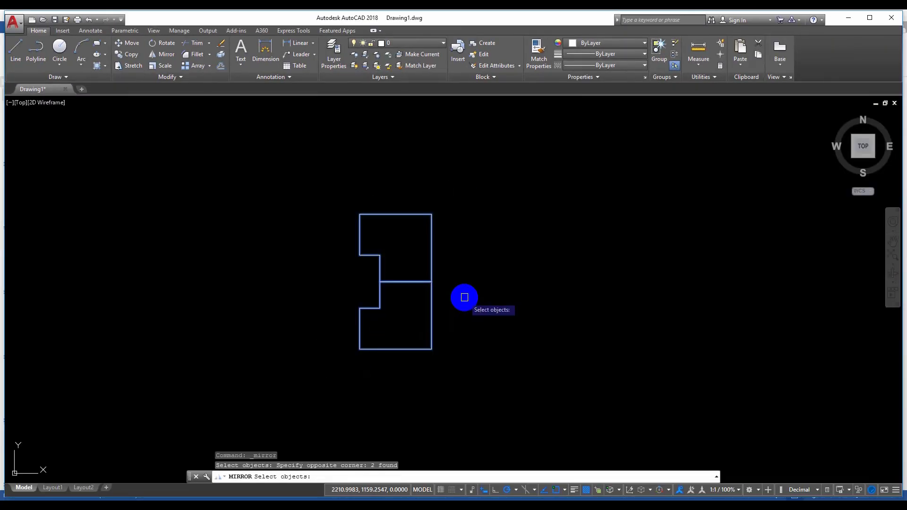
pyautogui.press('Return')
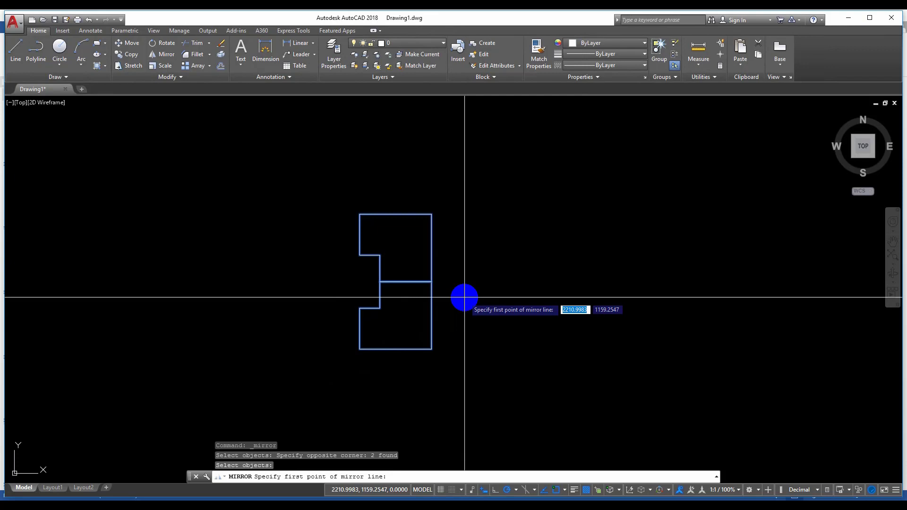
pyautogui.click(431, 213)
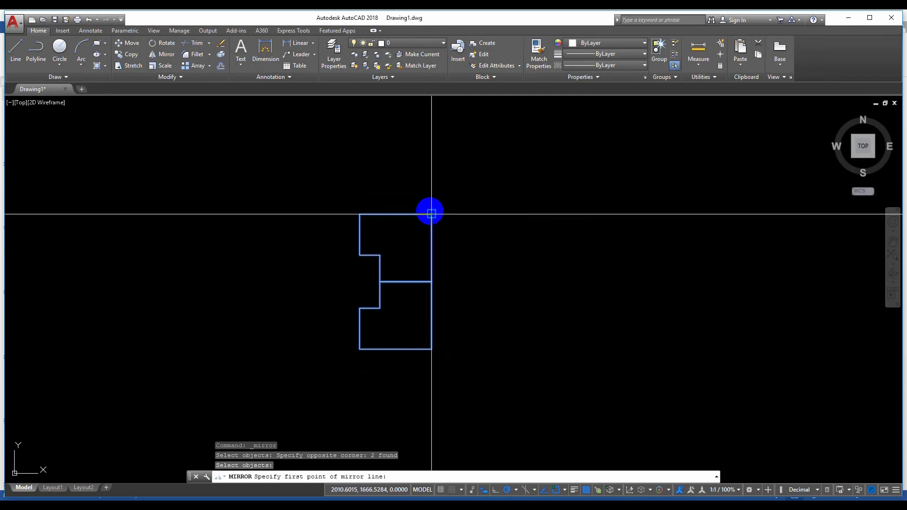
pyautogui.click(431, 348)
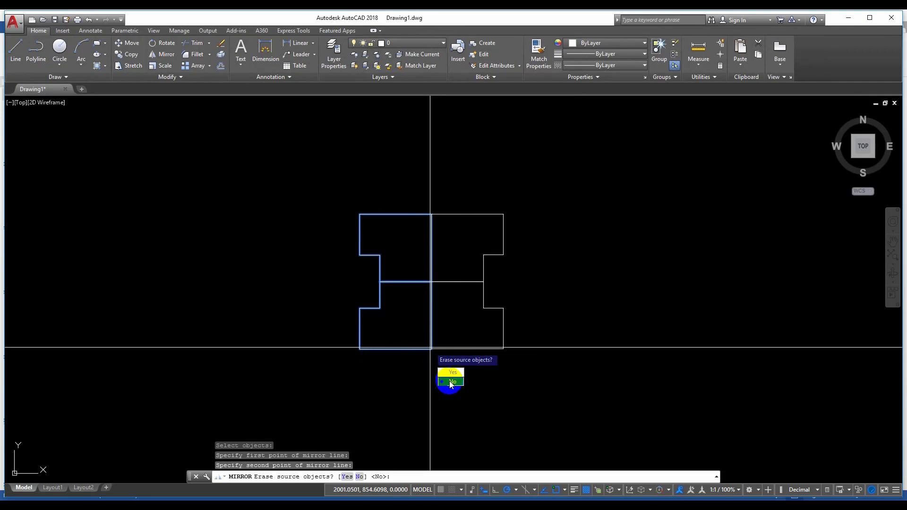
pyautogui.write('N')
pyautogui.press('Return')
pyautogui.scroll(3, 442, 273)
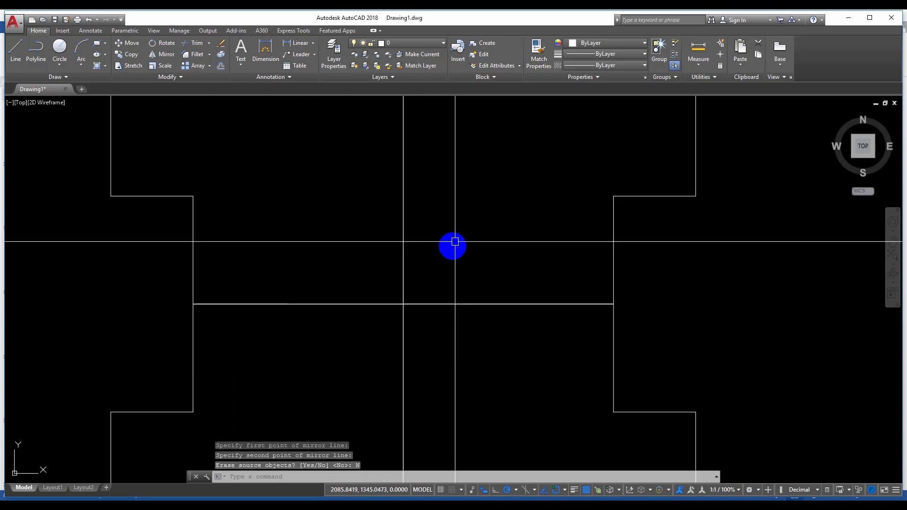
pyautogui.scroll(-2, 455, 243)
pyautogui.moveTo(464, 304)
pyautogui.mouseDown(button='middle')
pyautogui.moveTo(449, 271)
pyautogui.moveTo(449, 323)
pyautogui.mouseUp(button='middle')
pyautogui.scroll(-2, 449, 271)
pyautogui.scroll(4, 427, 296)
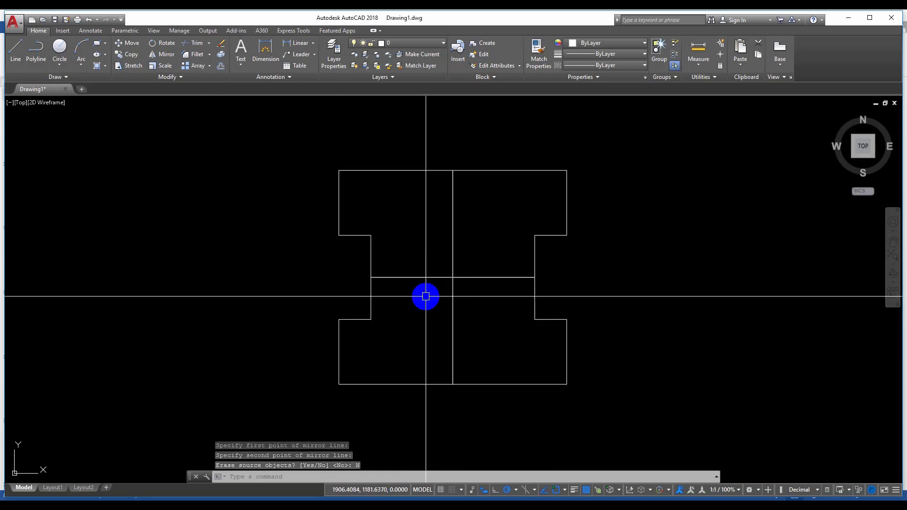
pyautogui.scroll(-2, 427, 298)
pyautogui.scroll(1, 447, 243)
pyautogui.scroll(-1, 448, 291)
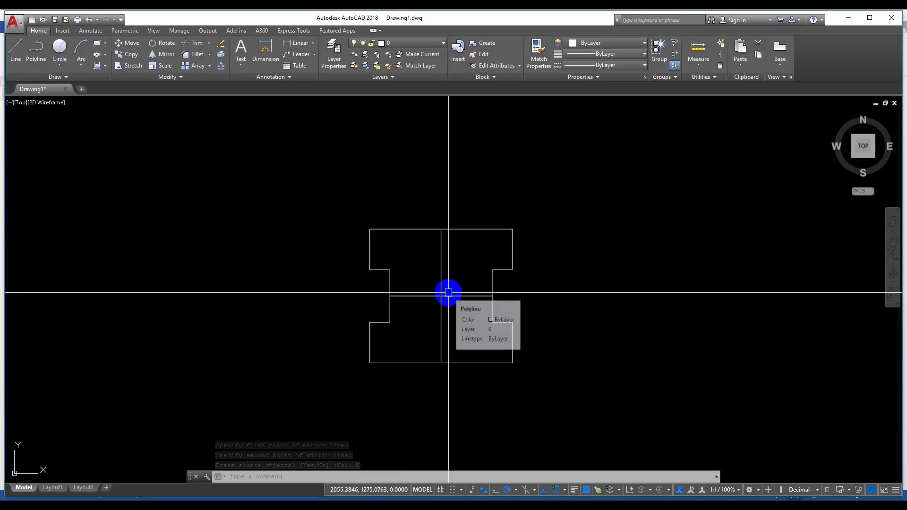
# Mirror all four outlines upward across the top edge of the group, keeping the source objects
pyautogui.write('MI')
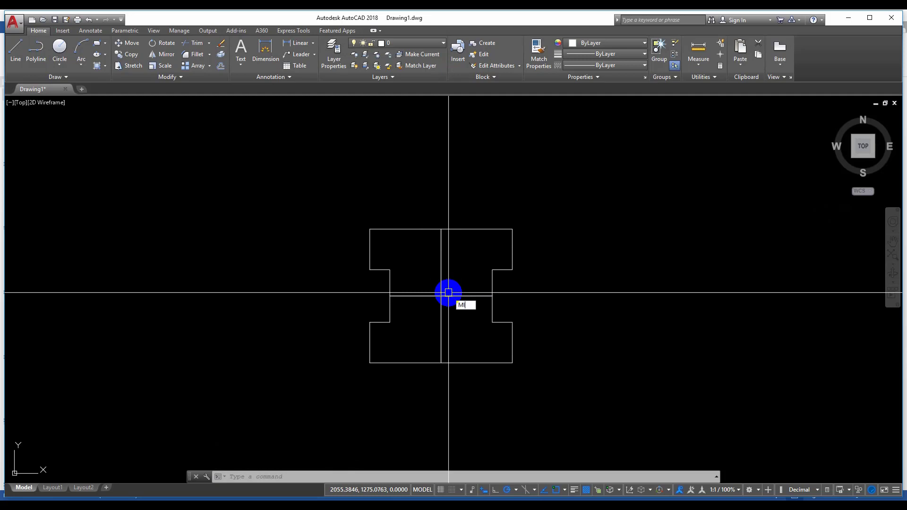
pyautogui.press('Return')
pyautogui.click(644, 401)
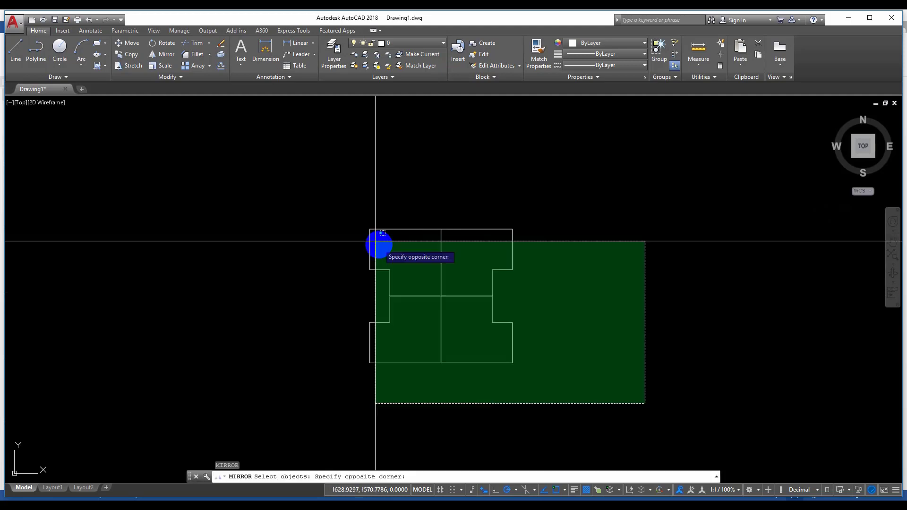
pyautogui.click(315, 200)
pyautogui.press('Return')
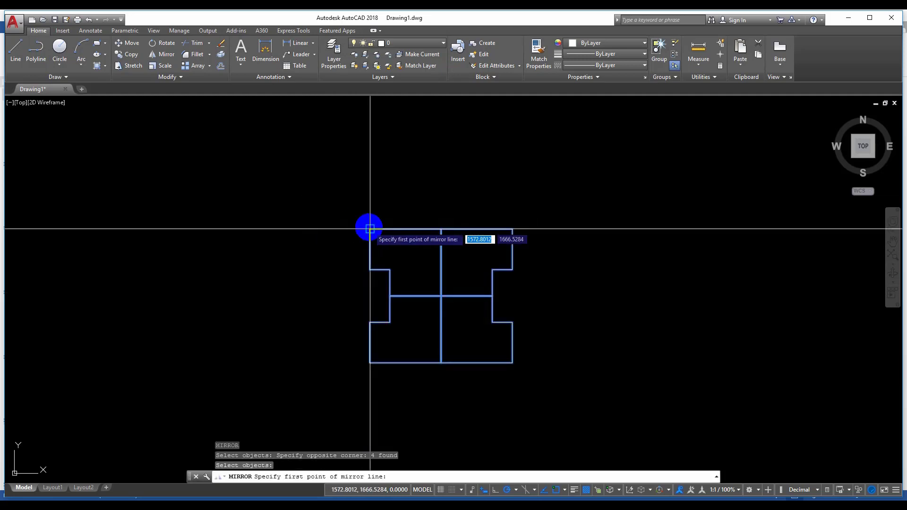
pyautogui.click(369, 229)
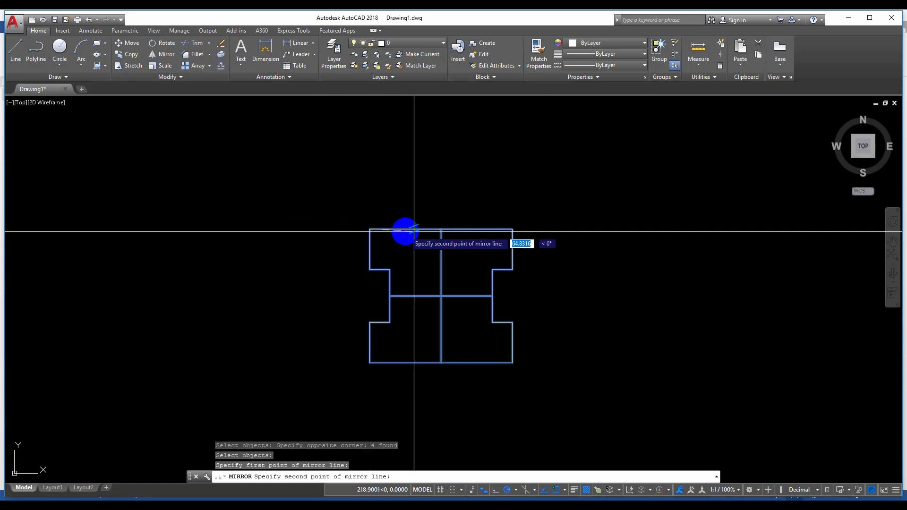
pyautogui.click(508, 229)
pyautogui.click(530, 261)
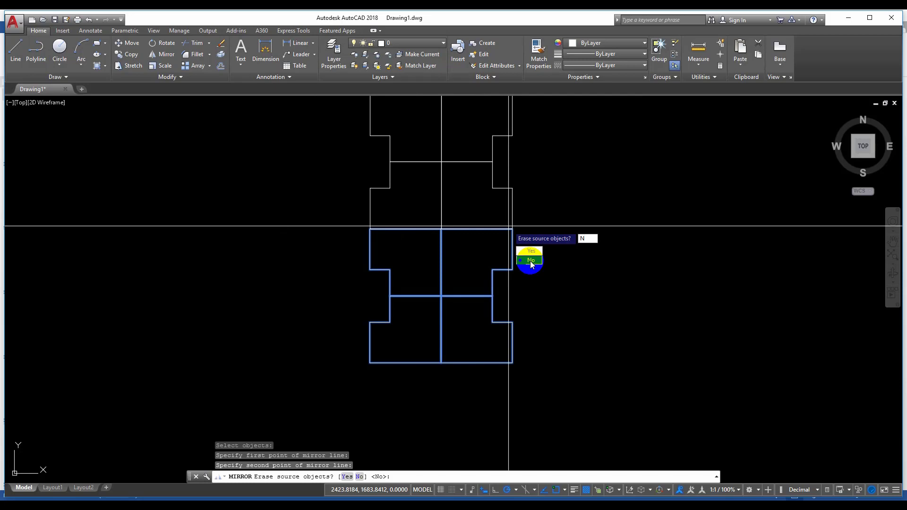
pyautogui.press('Return')
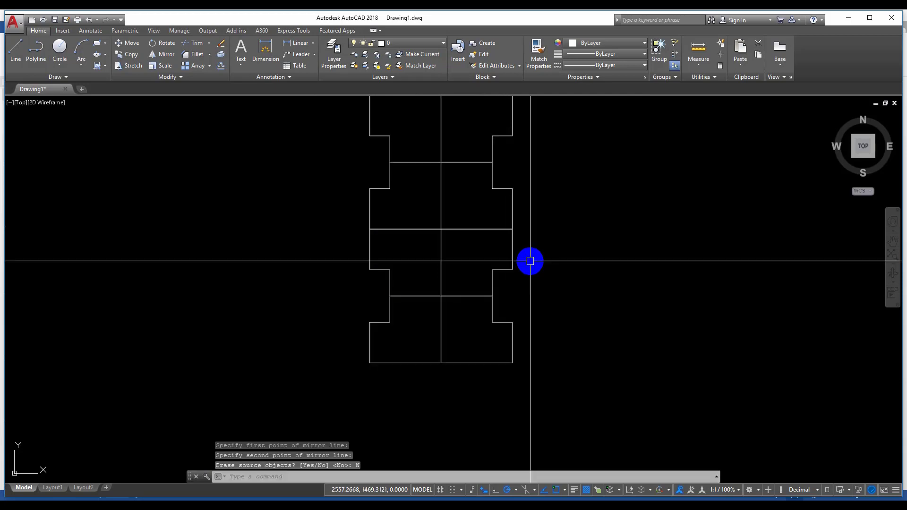
# Mirror the four outlines of the right column across the vertical line through the left column's outer corners, erasing the source objects
pyautogui.scroll(-2, 530, 260)
pyautogui.scroll(1, 502, 302)
pyautogui.moveTo(524, 273)
pyautogui.mouseDown(button='middle')
pyautogui.moveTo(503, 330)
pyautogui.moveTo(427, 290)
pyautogui.moveTo(496, 278)
pyautogui.mouseUp(button='middle')
pyautogui.scroll(1, 495, 305)
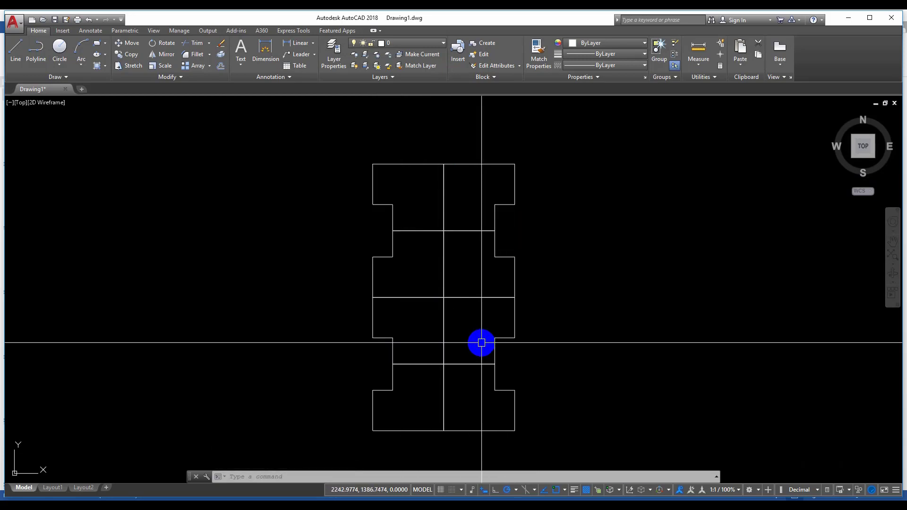
pyautogui.write('mi')
pyautogui.press('Return')
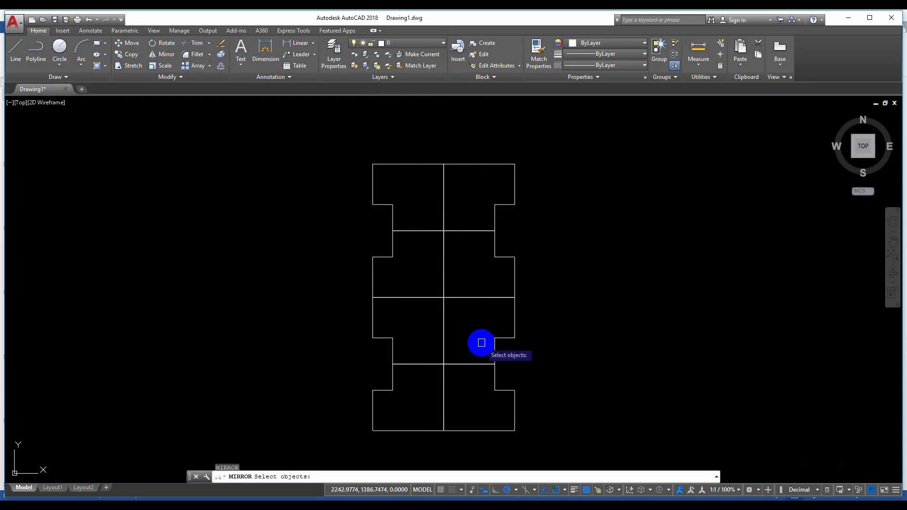
pyautogui.click(612, 422)
pyautogui.click(491, 120)
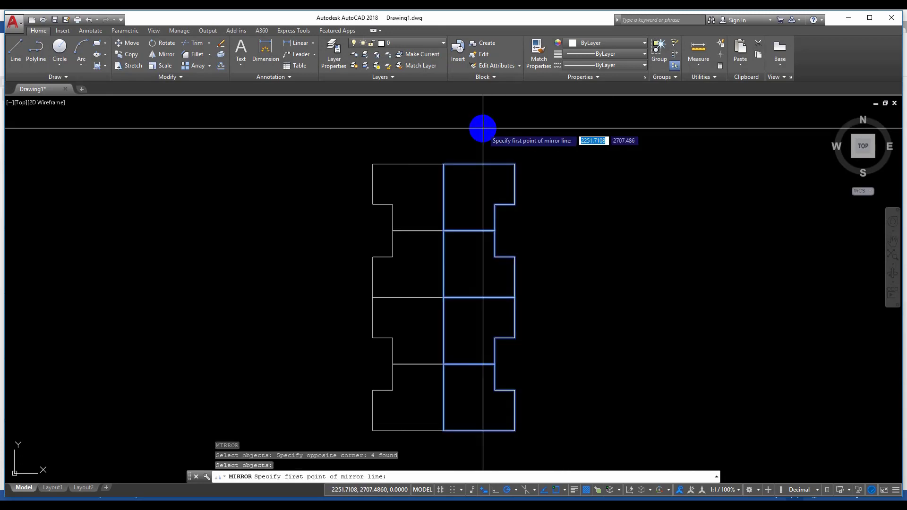
pyautogui.click(372, 164)
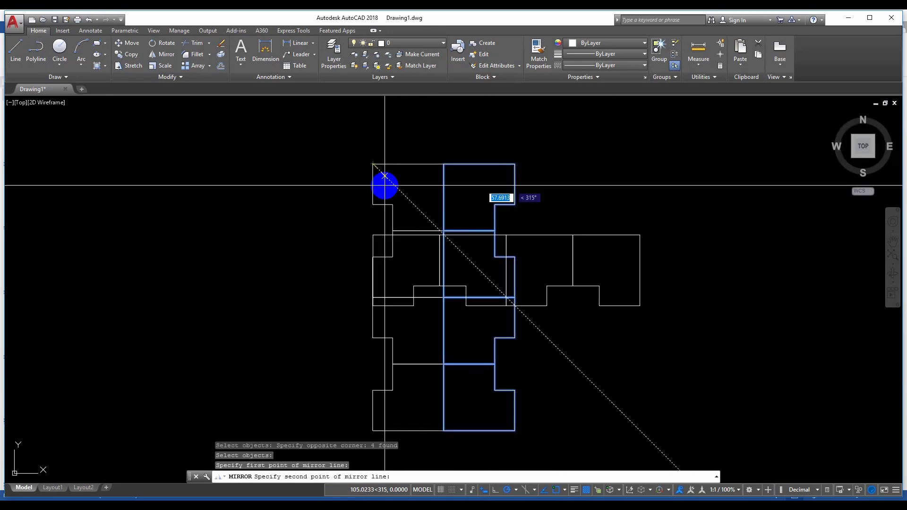
pyautogui.click(372, 430)
pyautogui.write('Y')
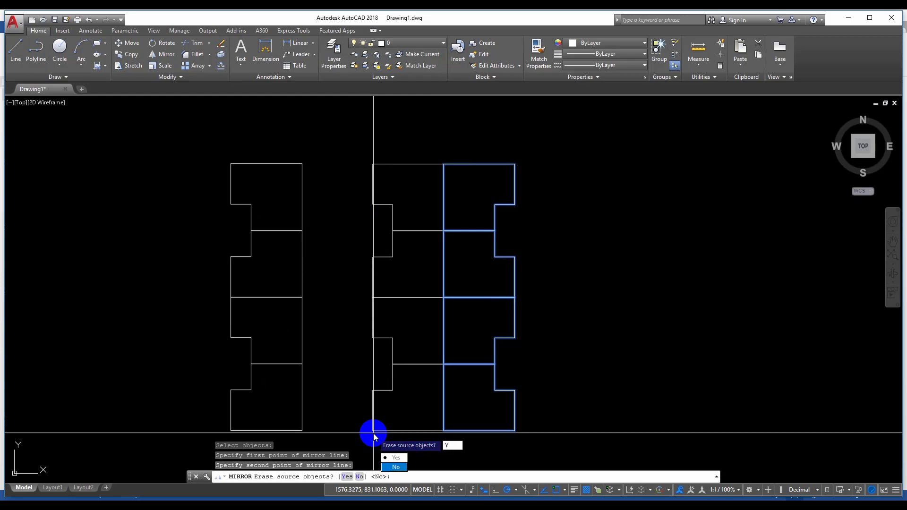
pyautogui.press('Return')
pyautogui.moveTo(459, 285)
pyautogui.mouseDown(button='middle')
pyautogui.moveTo(451, 313)
pyautogui.moveTo(510, 219)
pyautogui.mouseUp(button='middle')
pyautogui.scroll(-2, 451, 313)
pyautogui.scroll(2, 491, 270)
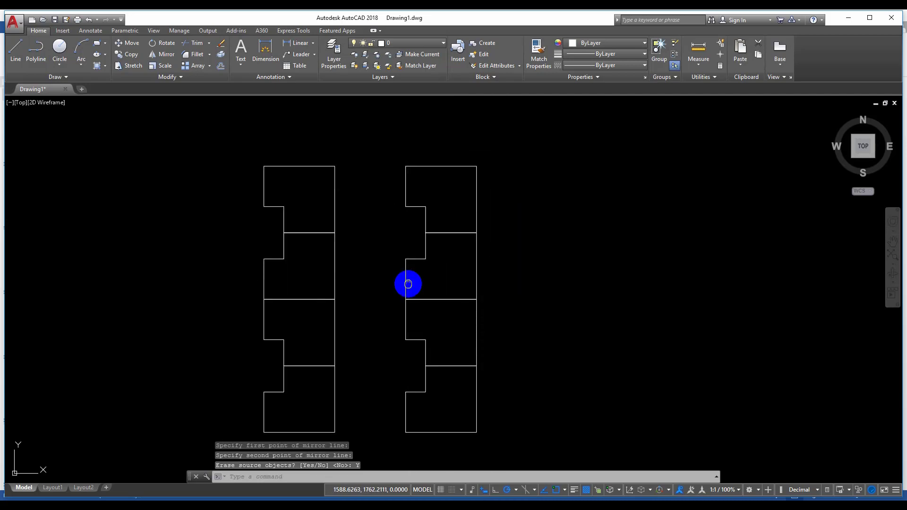
pyautogui.moveTo(407, 283)
pyautogui.mouseDown(button='middle')
pyautogui.moveTo(469, 251)
pyautogui.moveTo(421, 269)
pyautogui.mouseUp(button='middle')
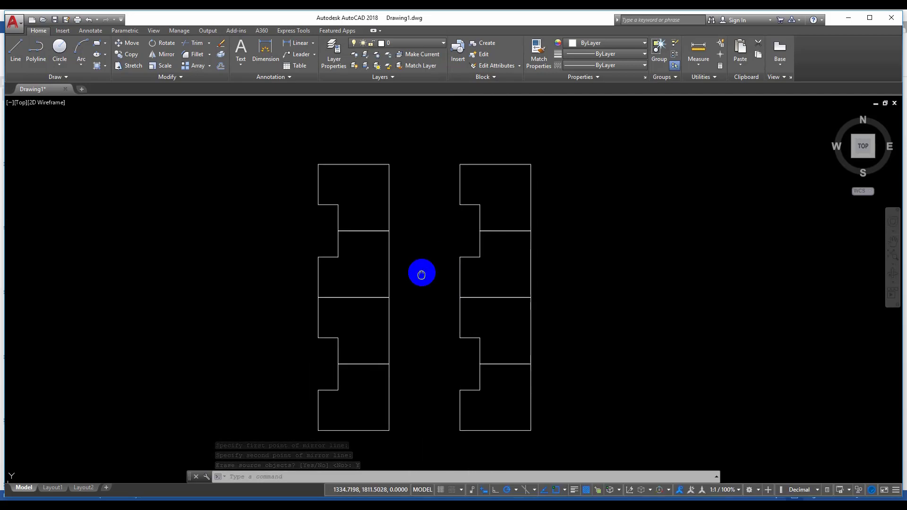
pyautogui.scroll(-2, 486, 290)
pyautogui.moveTo(499, 287)
pyautogui.mouseDown(button='middle')
pyautogui.moveTo(504, 253)
pyautogui.moveTo(525, 247)
pyautogui.mouseUp(button='middle')
pyautogui.scroll(2, 524, 241)
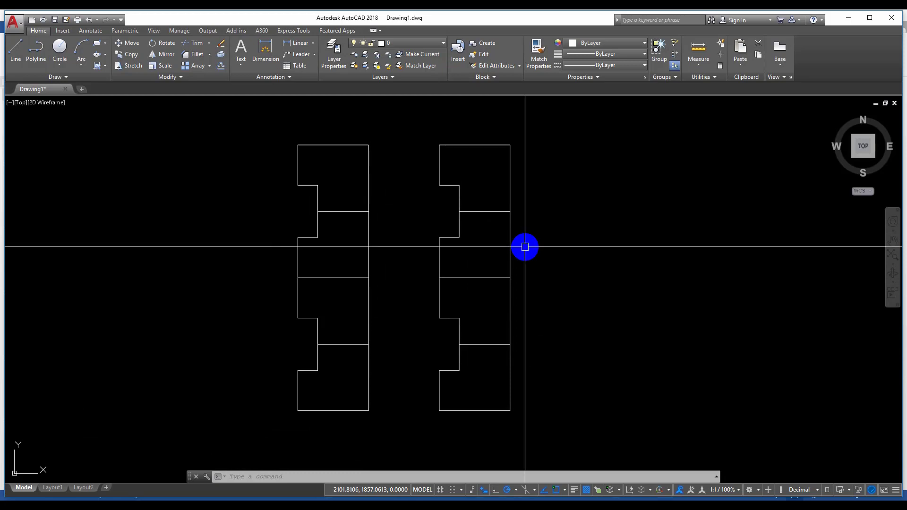